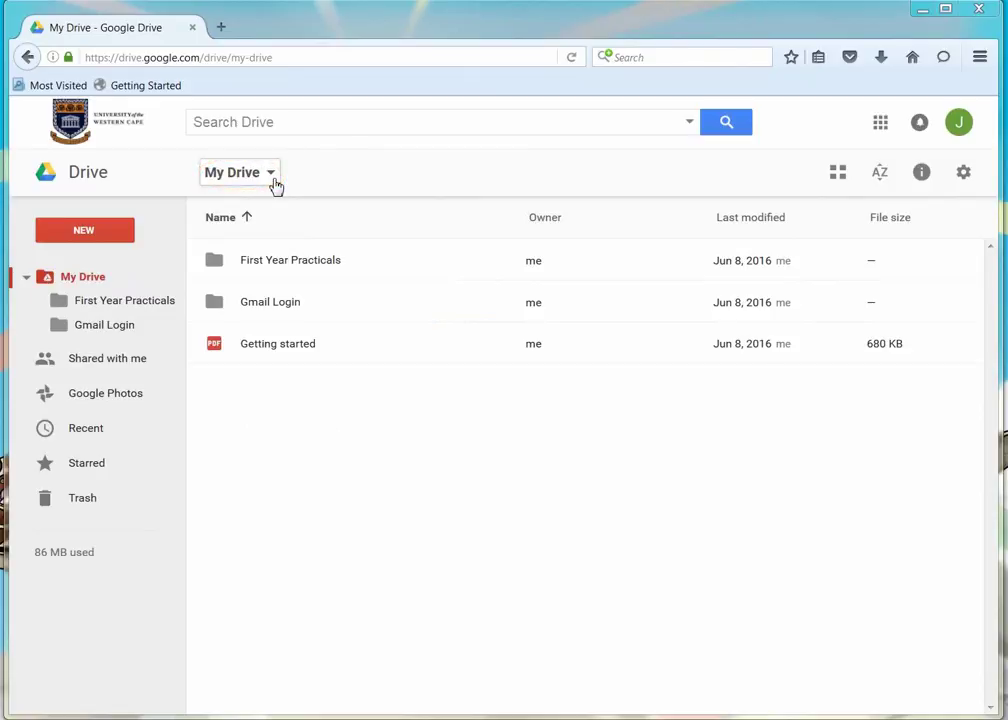
Step: Open the NEW button's dropdown menu in My Drive
click(117, 234)
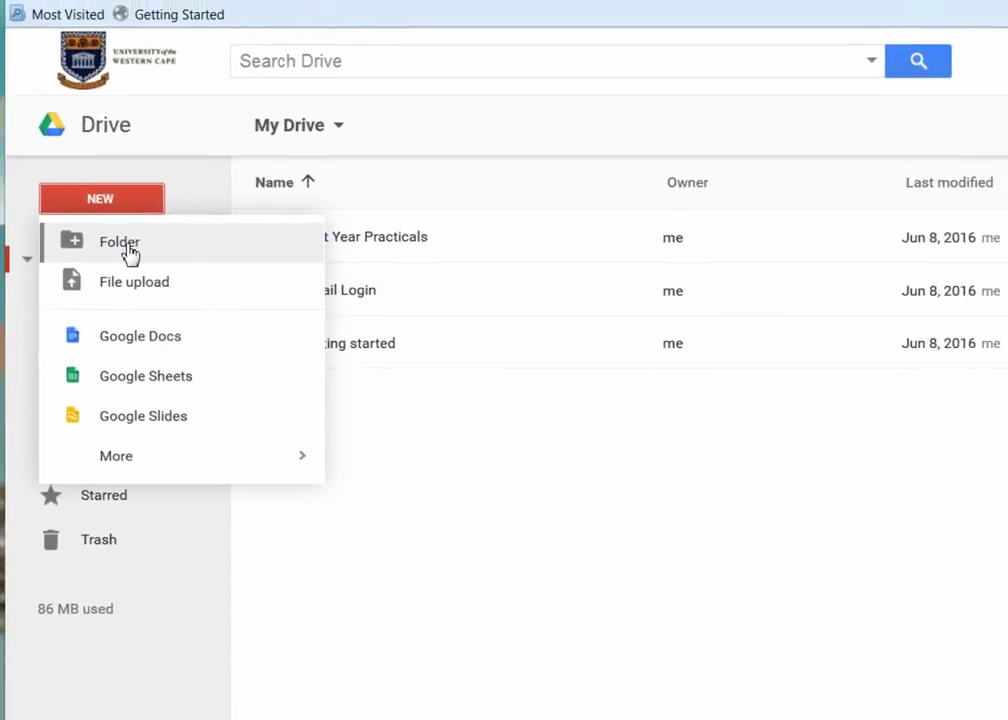
Step: Create a new folder named 'Test' in My Drive and open it
click(122, 243)
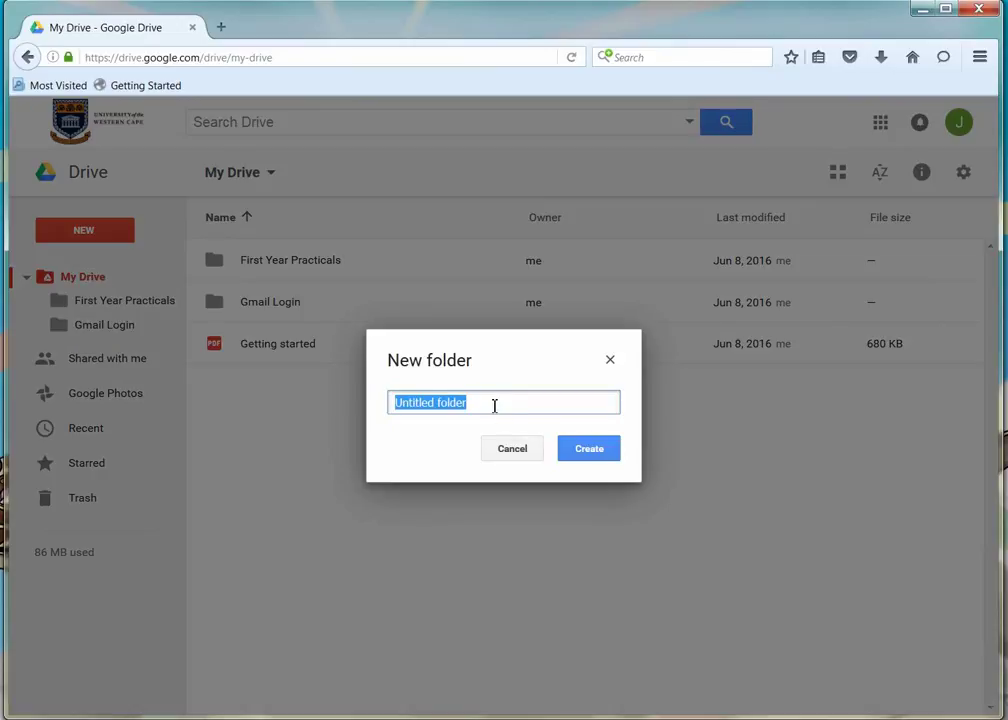
text(Test)
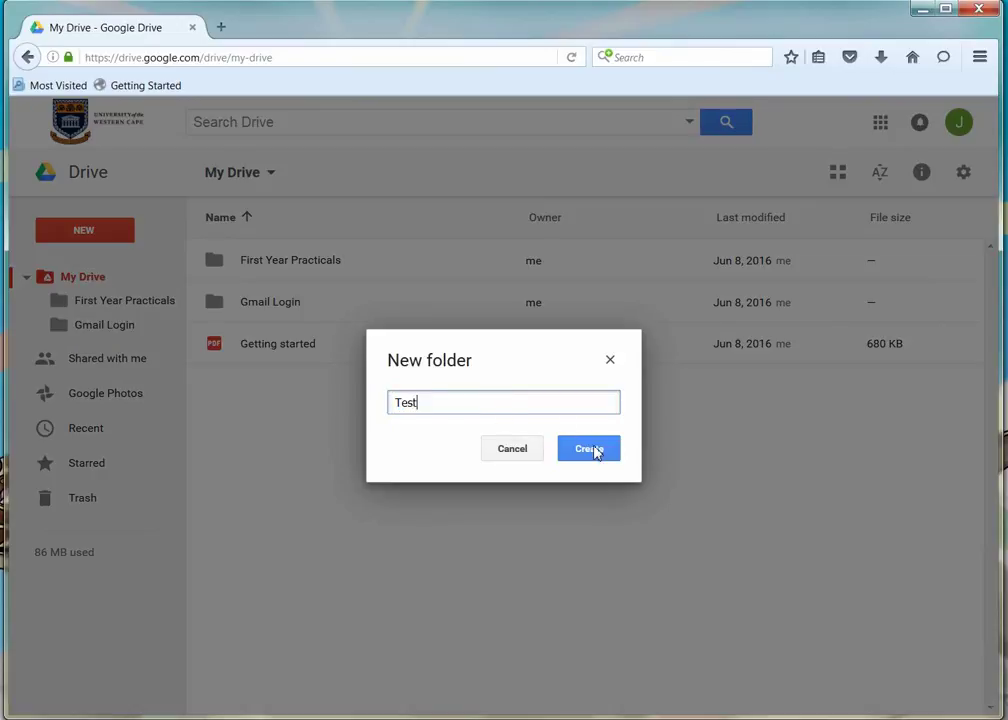
click(595, 448)
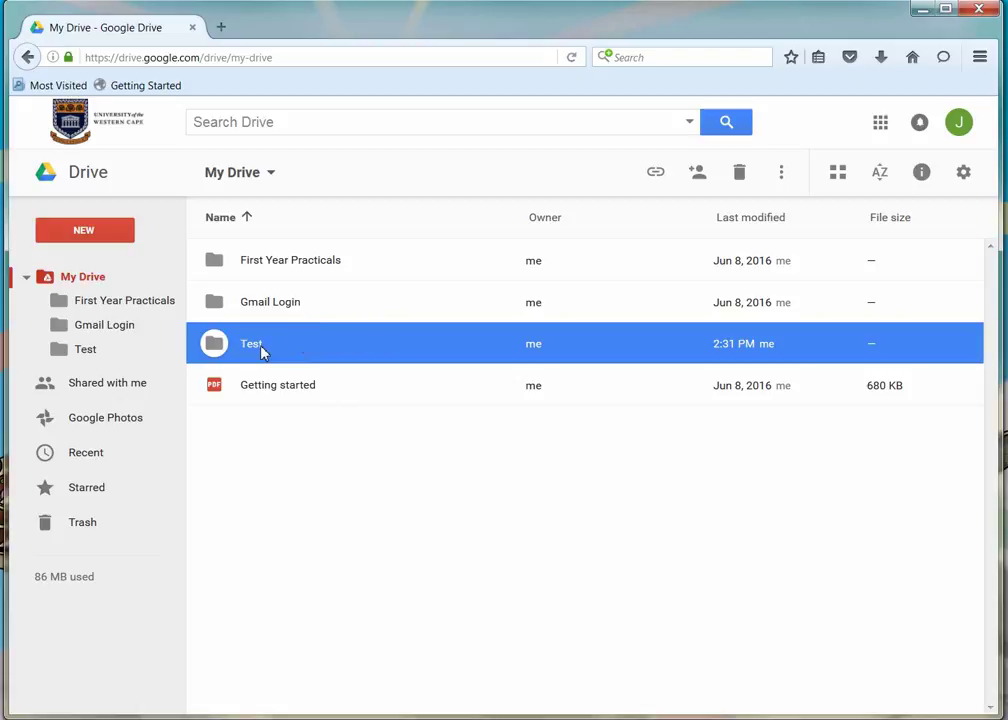
double_click(262, 348)
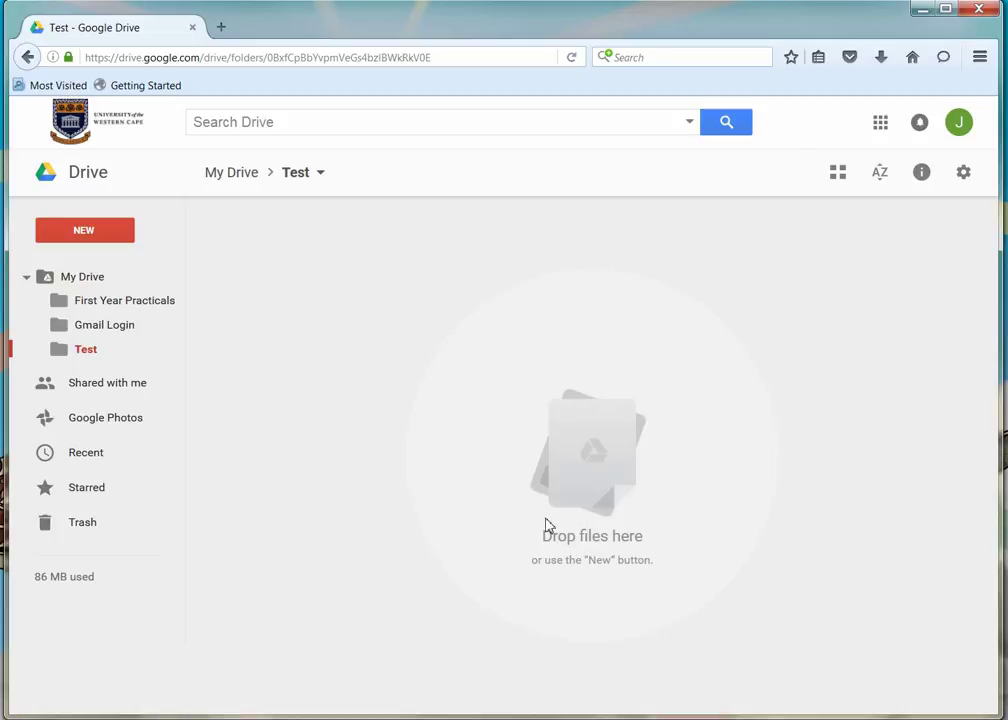
Step: Upload Consultations form.docx from Documents into the Test folder and dismiss the upload notice
click(107, 233)
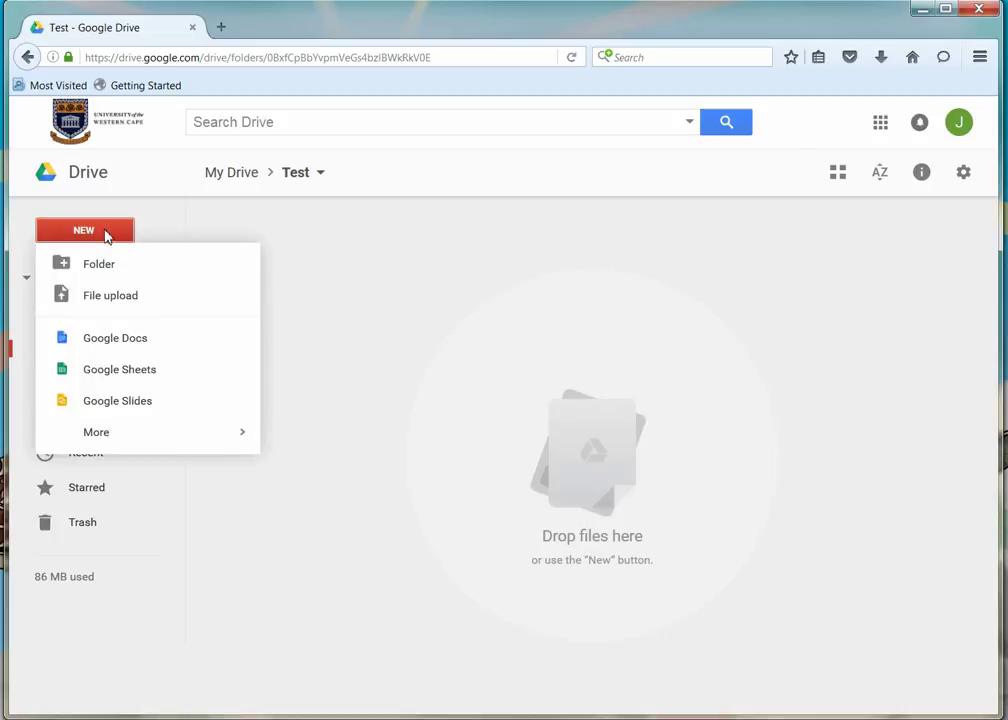
click(97, 298)
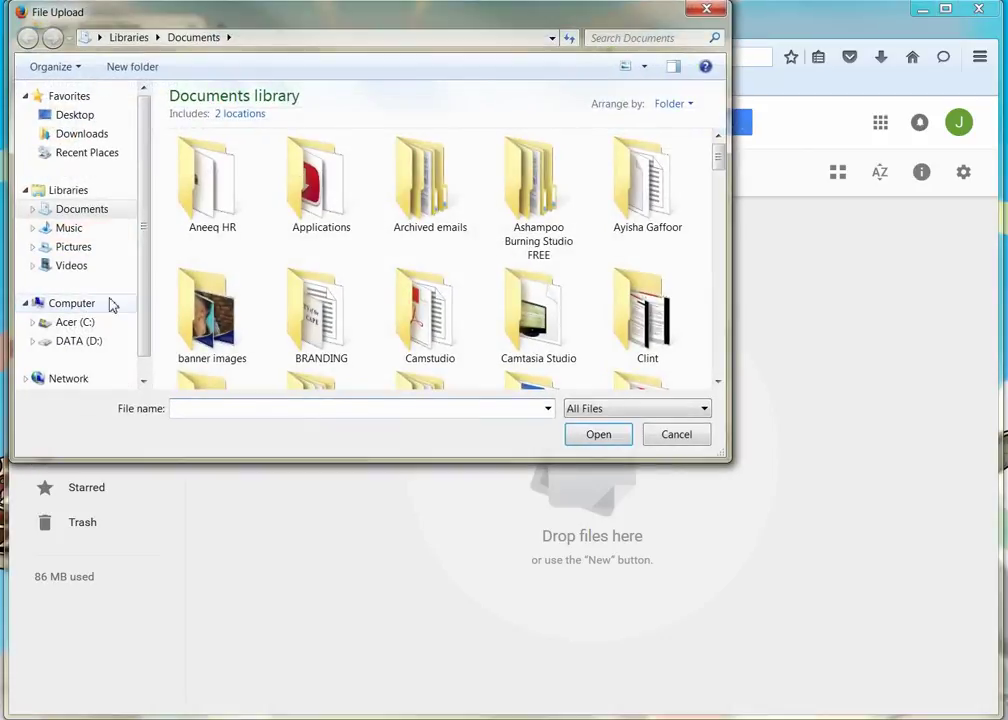
drag(720, 158, 704, 290)
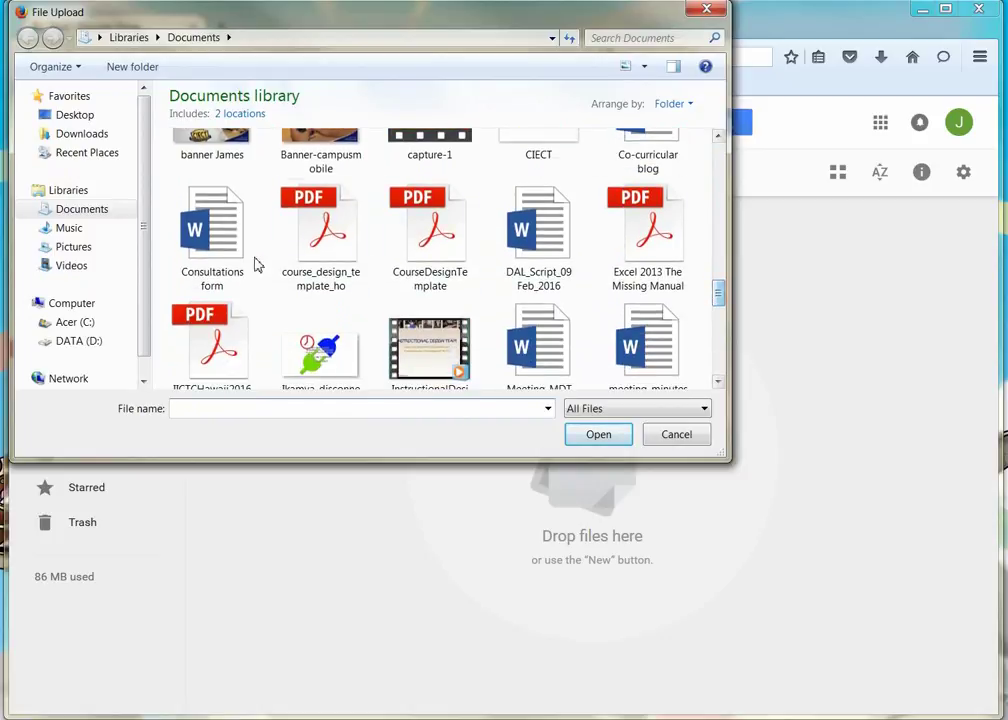
click(211, 255)
click(594, 438)
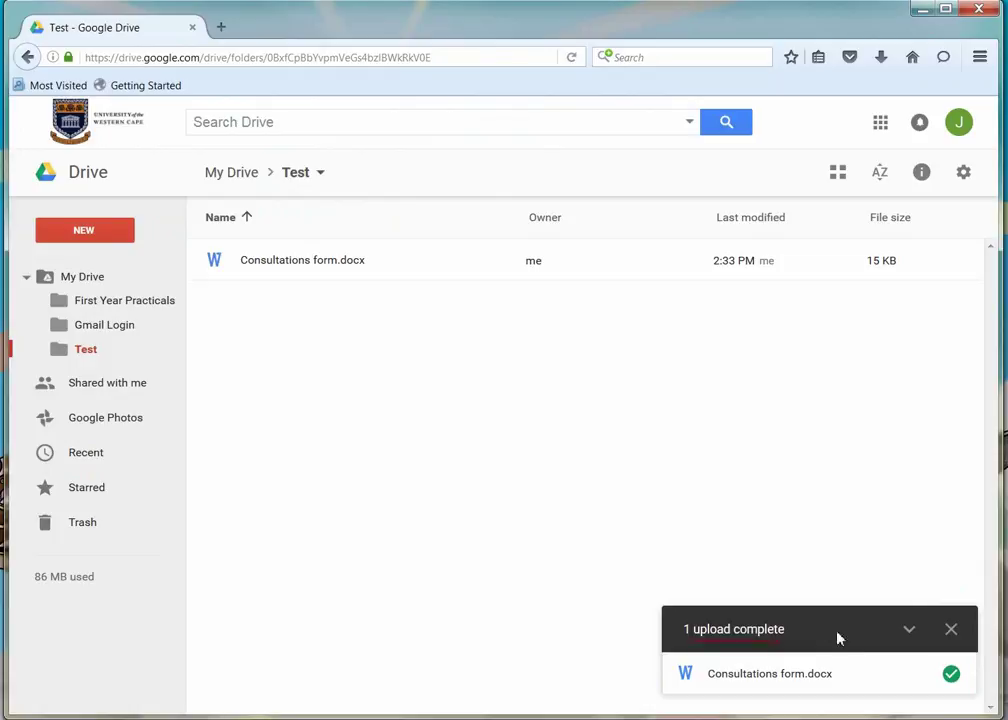
click(952, 632)
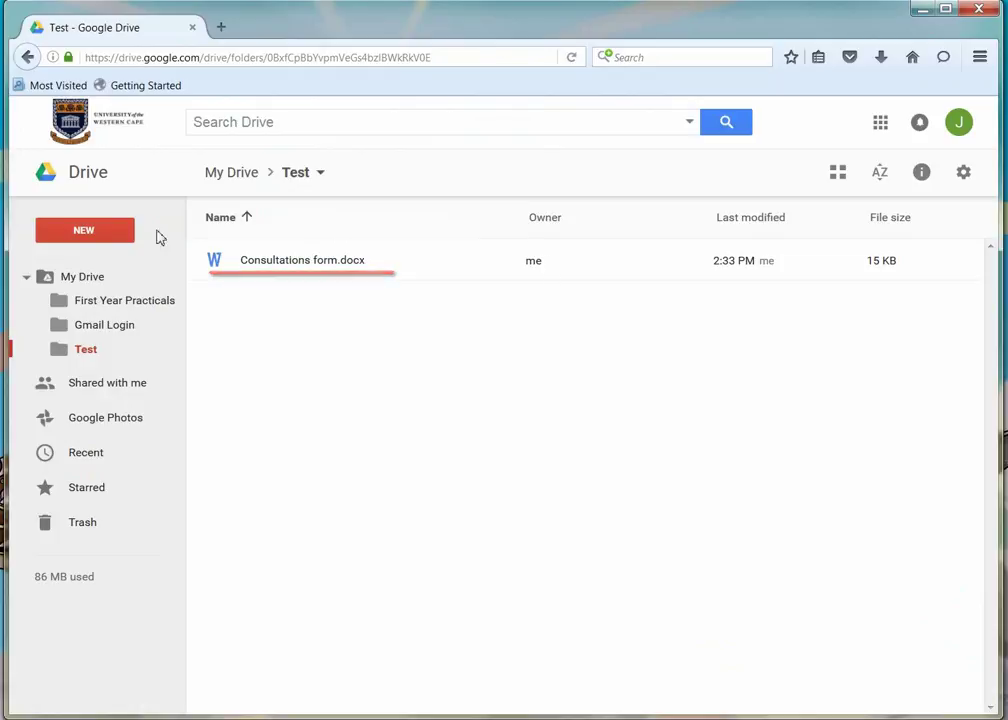
Step: Create a blank Google Doc containing the word 'Test', dismiss the tip, and close it
click(108, 232)
click(104, 342)
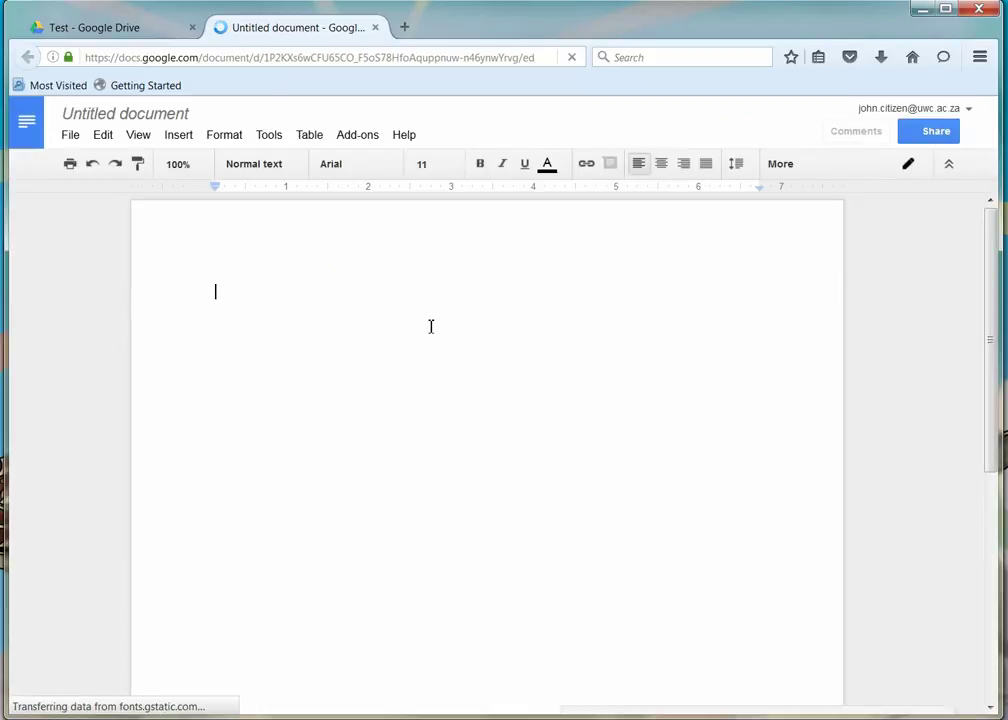
text(Test)
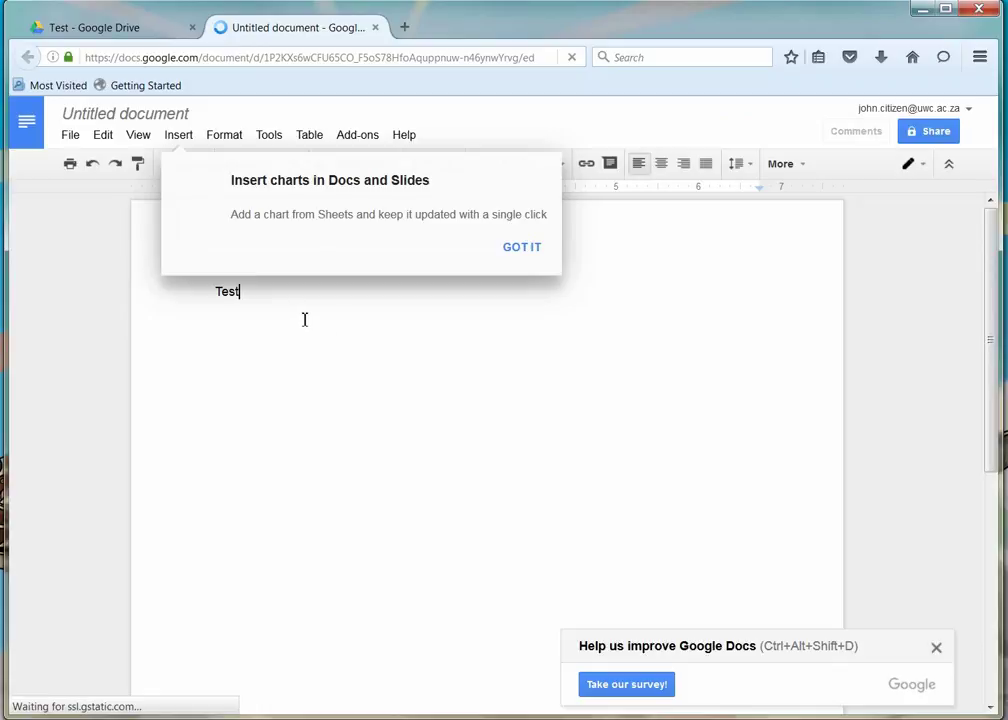
click(521, 250)
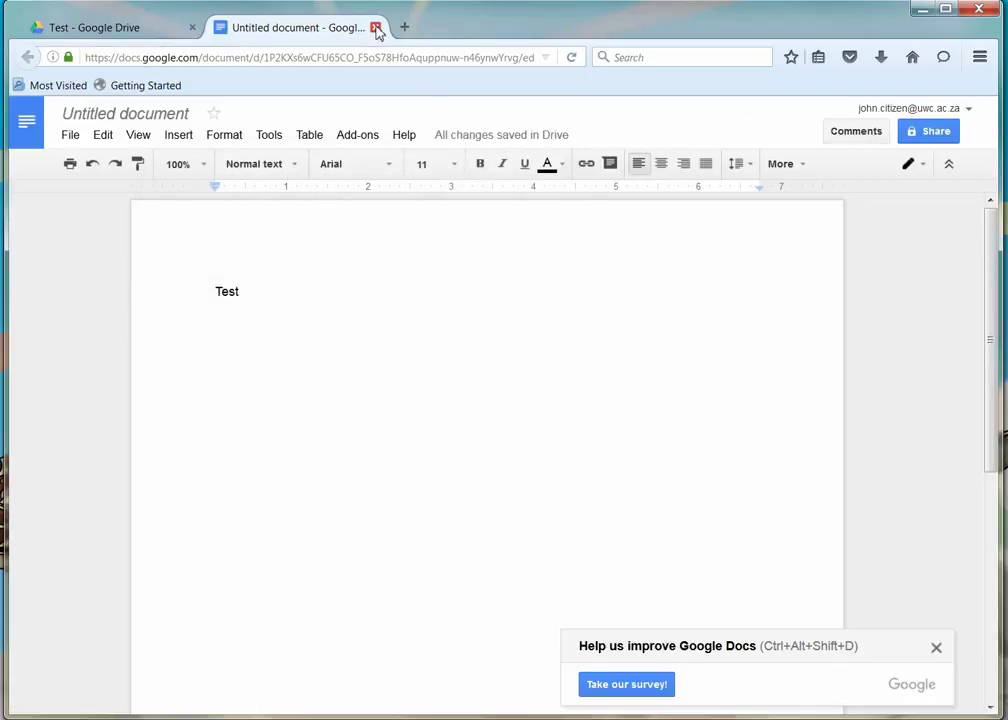
click(375, 27)
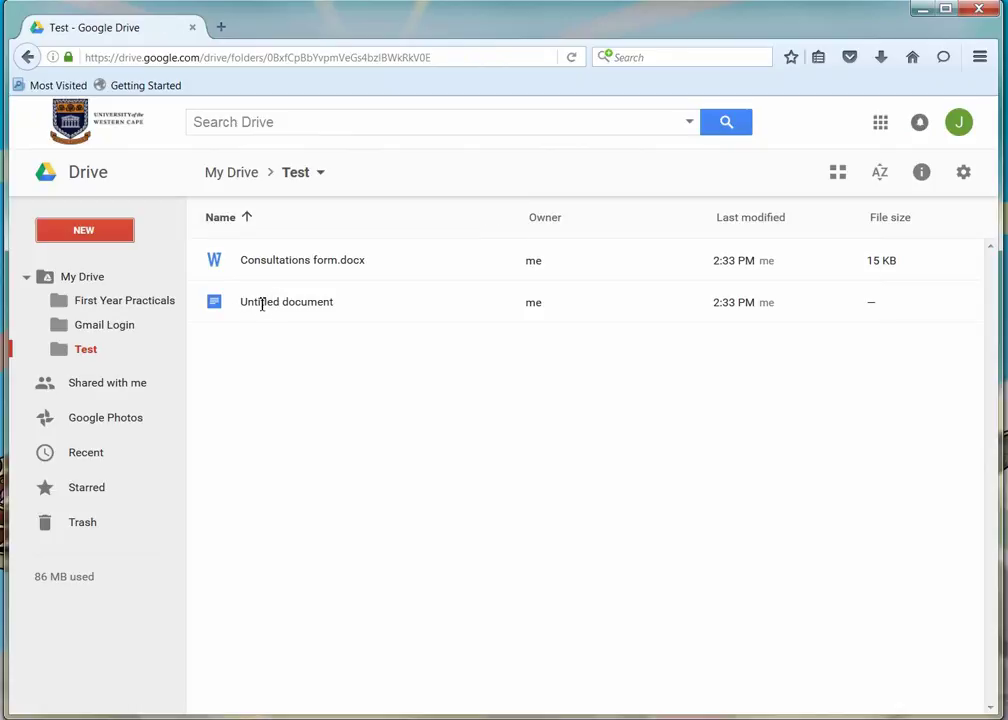
Step: Rename Untitled document to 'Test' and copy its shareable link
right_click(302, 302)
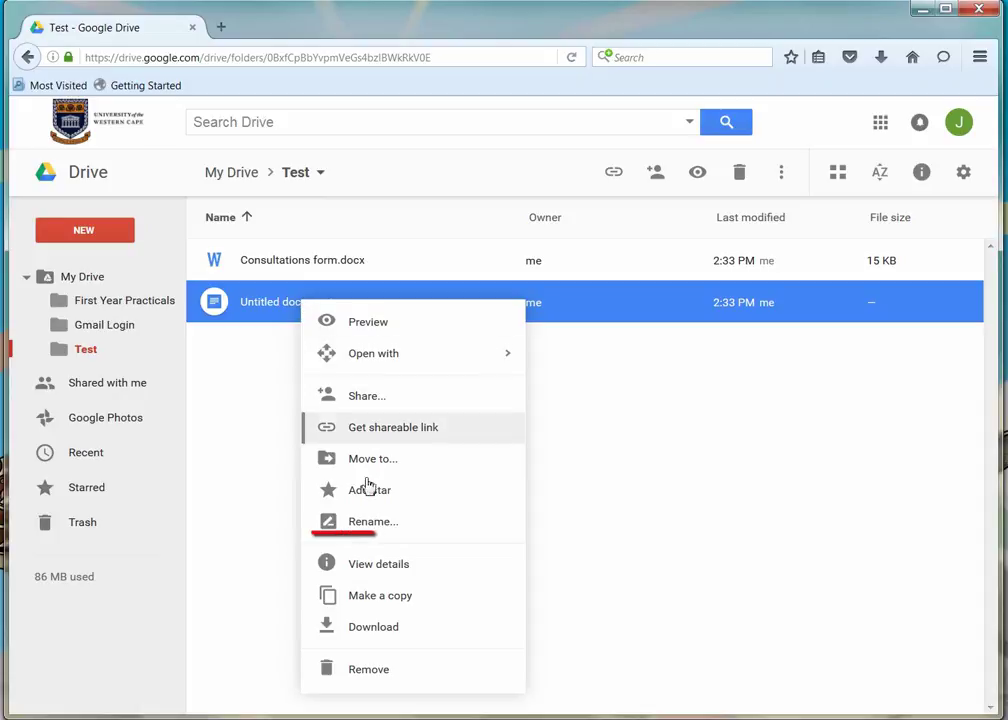
click(367, 521)
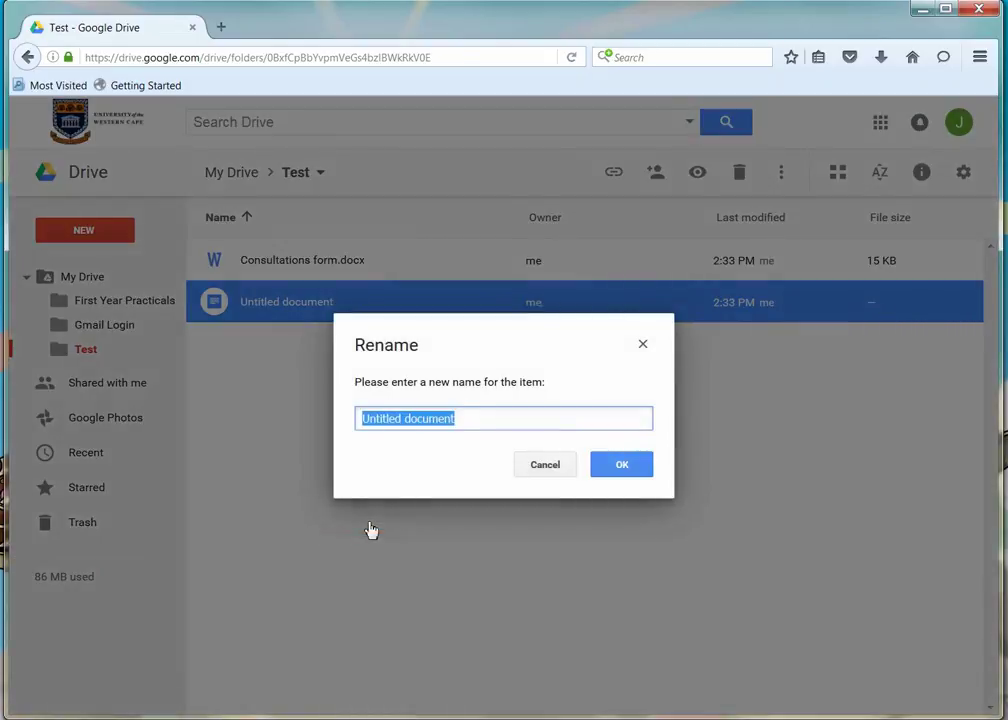
text(Test)
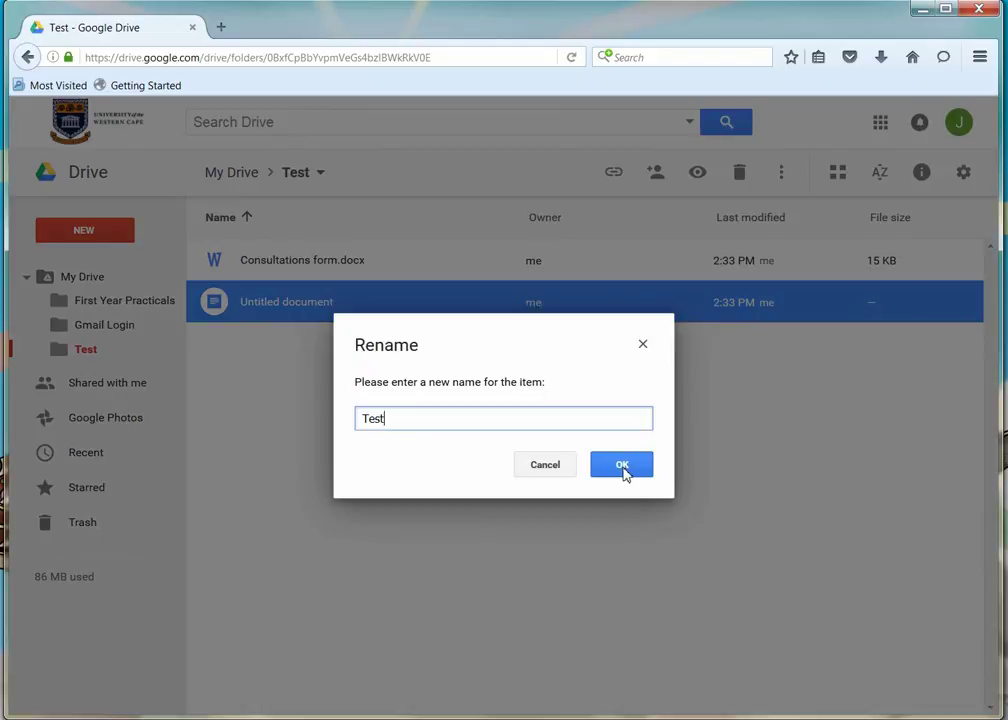
click(624, 470)
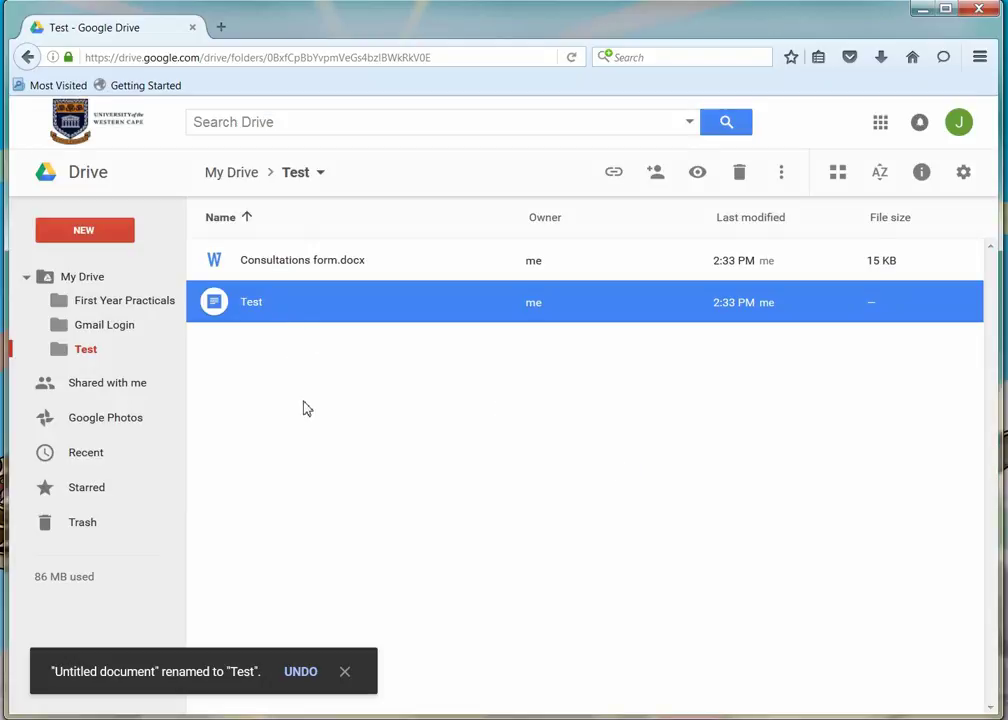
click(613, 172)
click(656, 176)
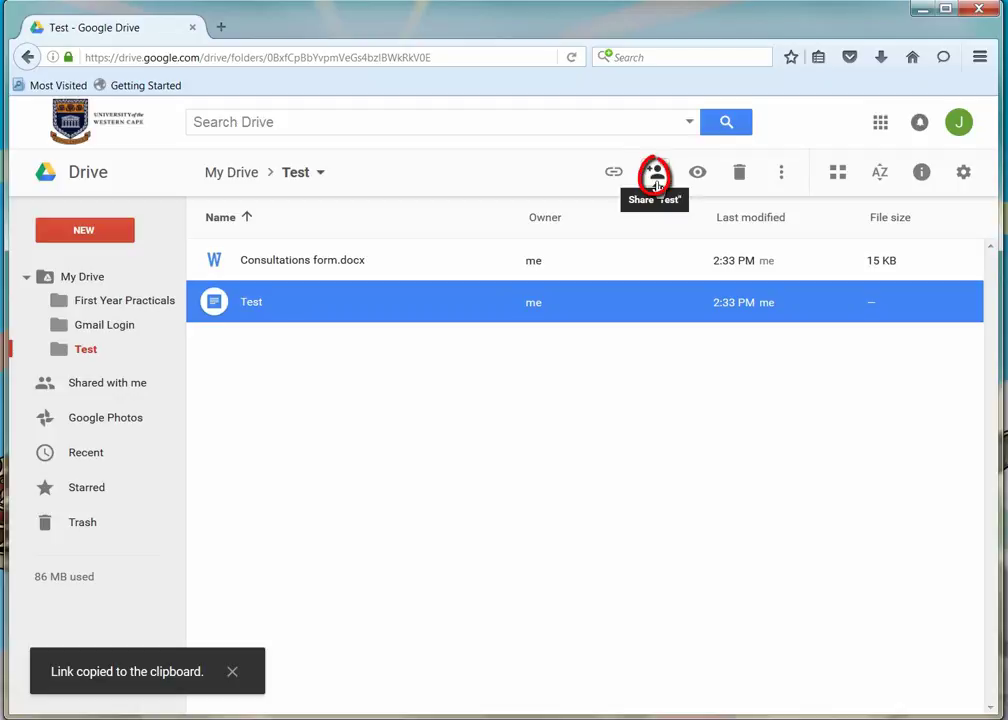
Step: Return to My Drive and open sharing settings for the Test folder
click(78, 284)
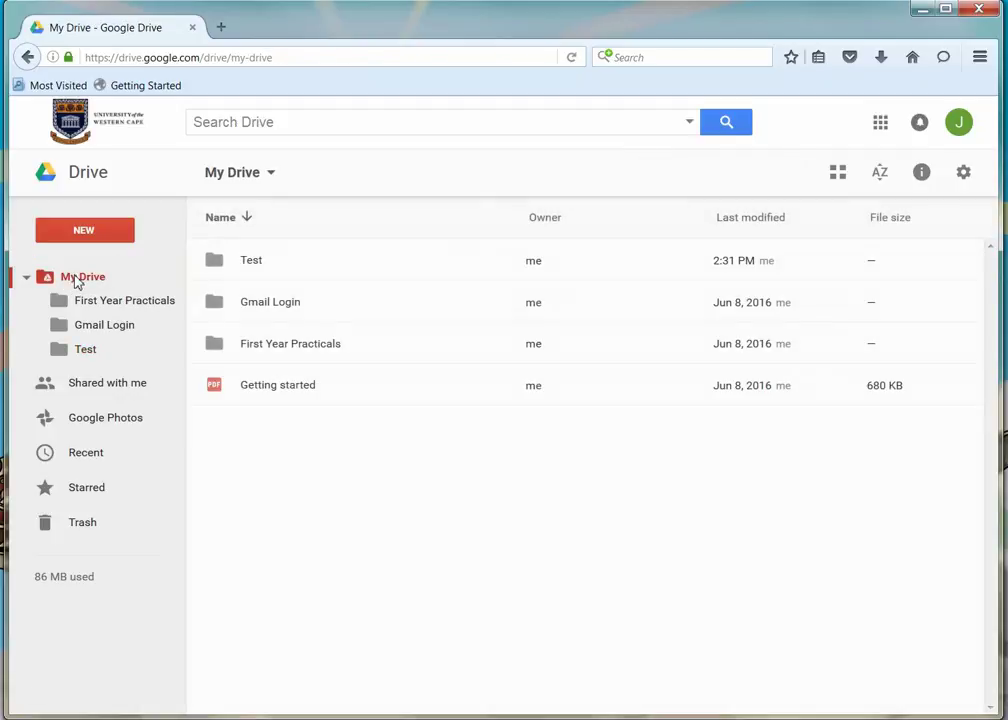
click(257, 262)
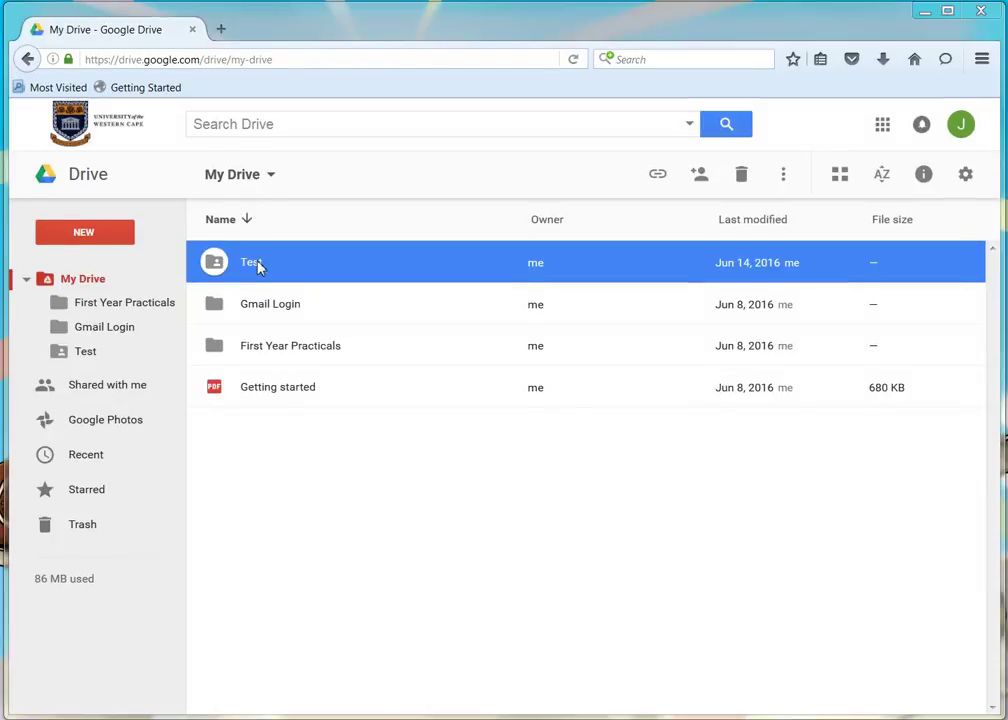
right_click(257, 265)
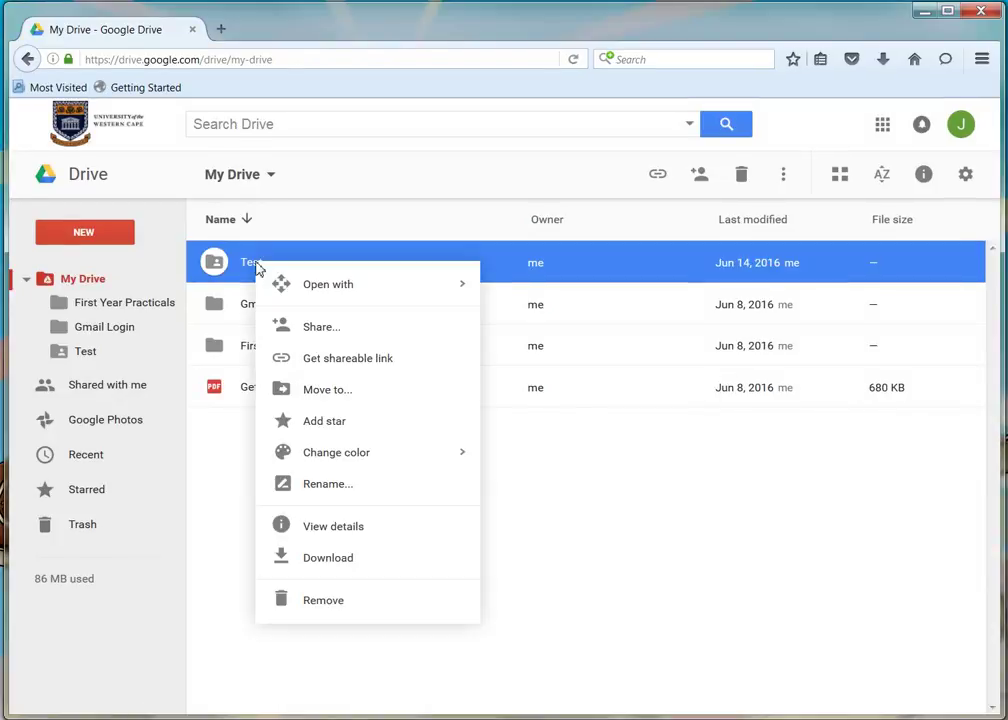
click(333, 328)
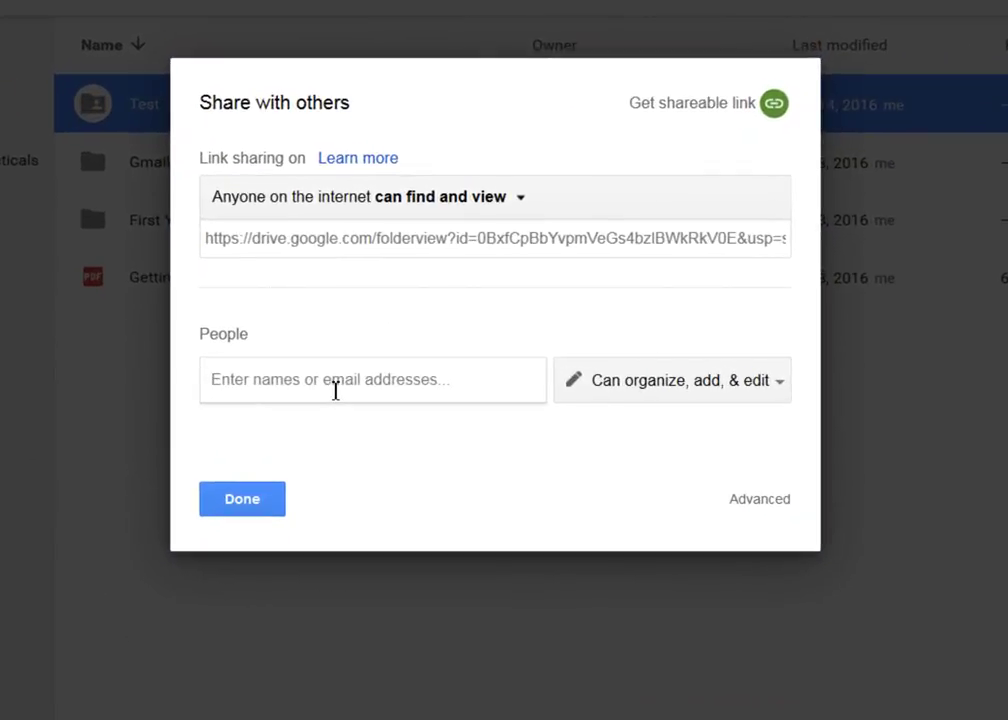
Step: Invite the collaborator's e-mail with 'Can organize, add, & edit' access and the note 'Test'
click(335, 390)
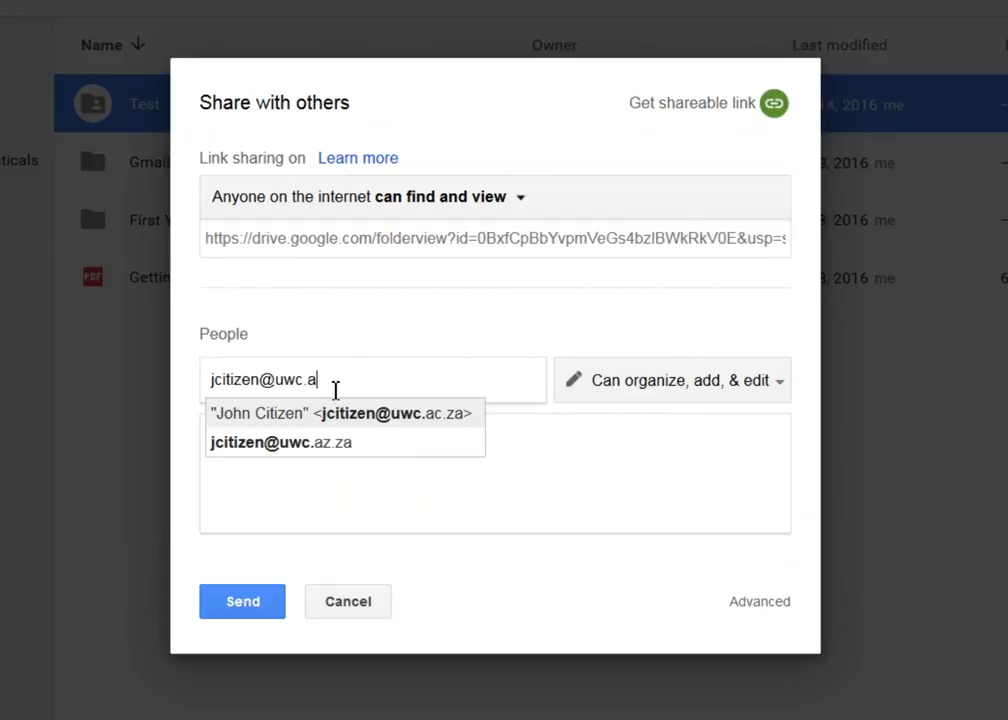
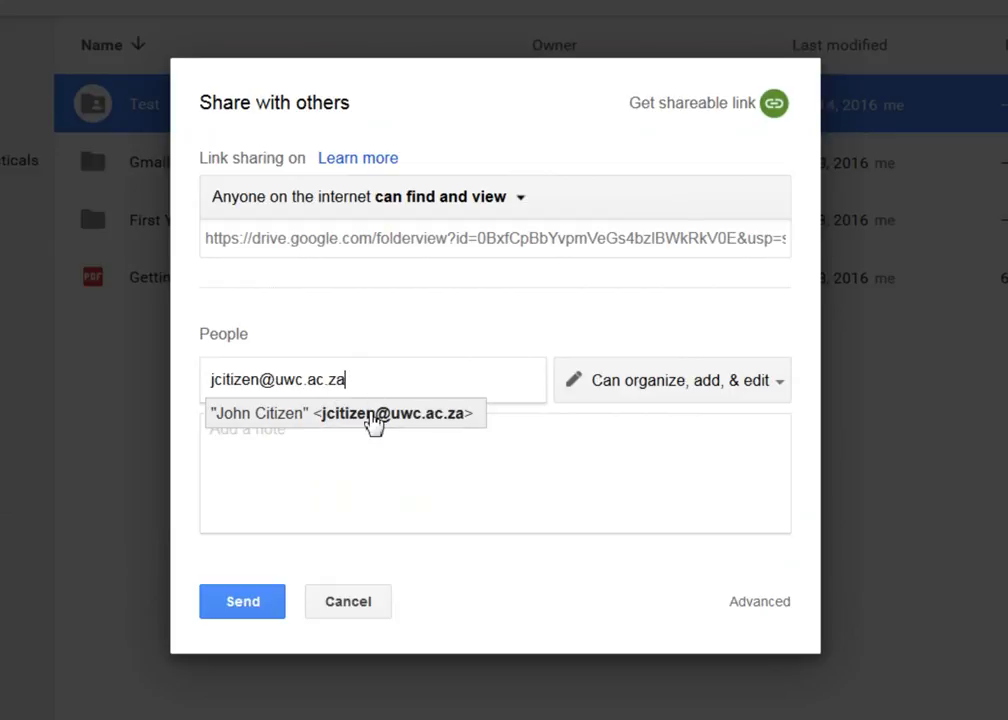
click(370, 416)
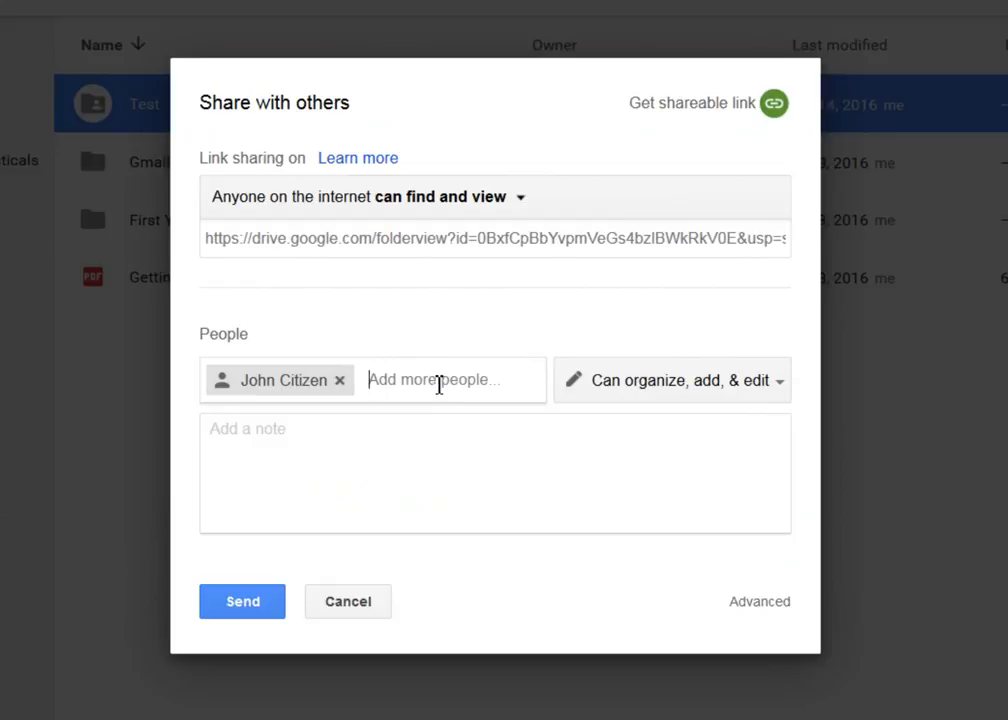
click(772, 388)
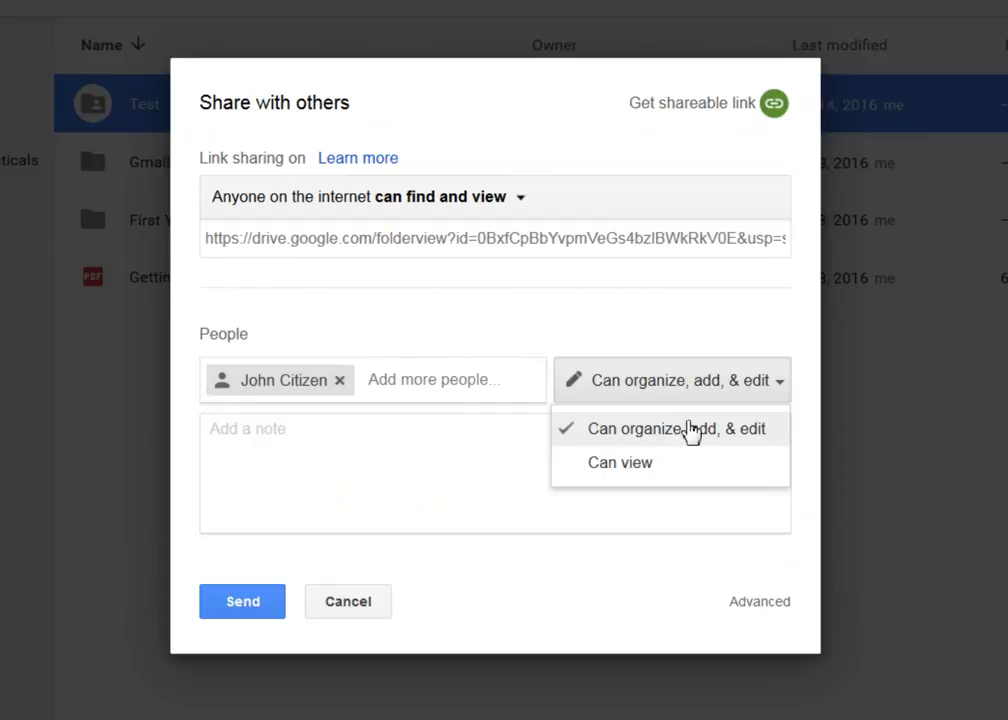
click(781, 387)
click(305, 437)
text(Test)
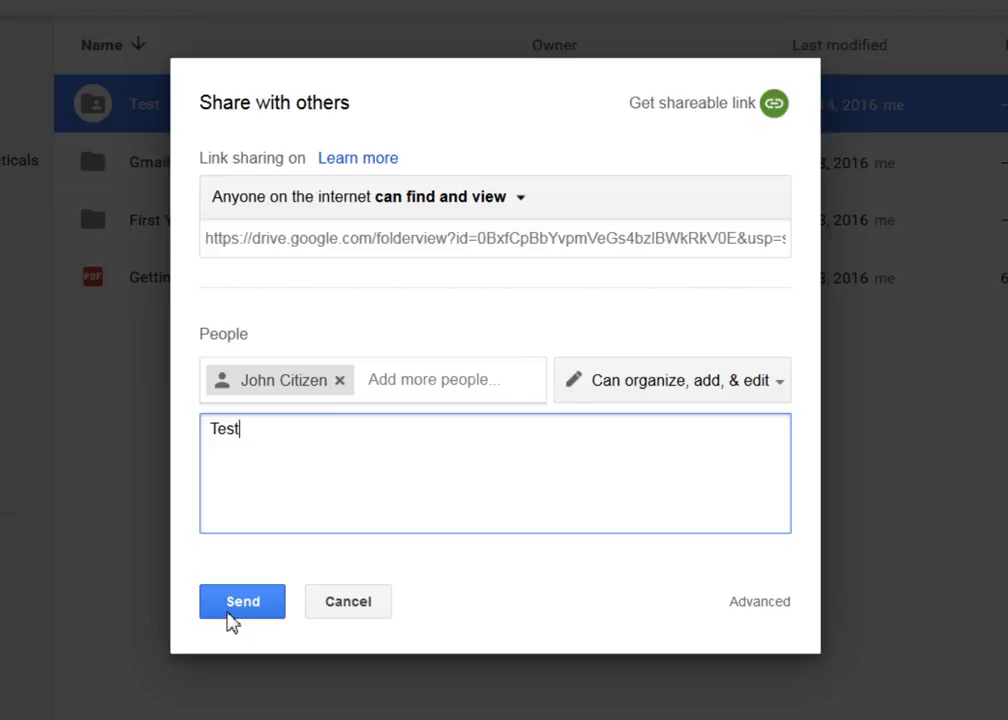
click(770, 608)
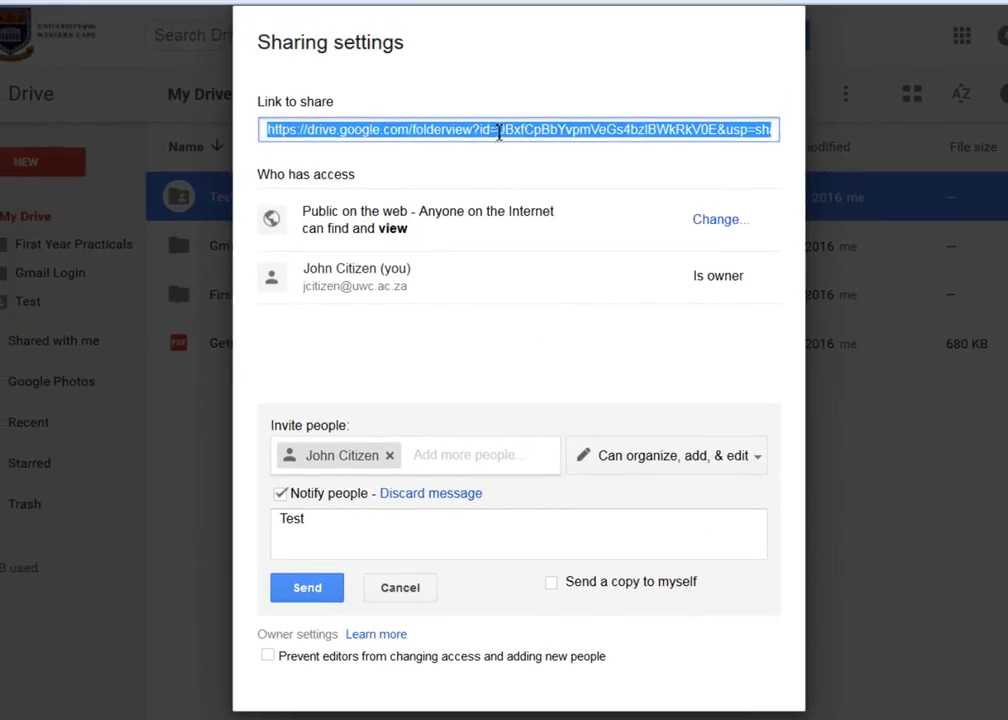
Step: Set the Test folder's link sharing to 'Off - Specific people' and save
right_click(500, 131)
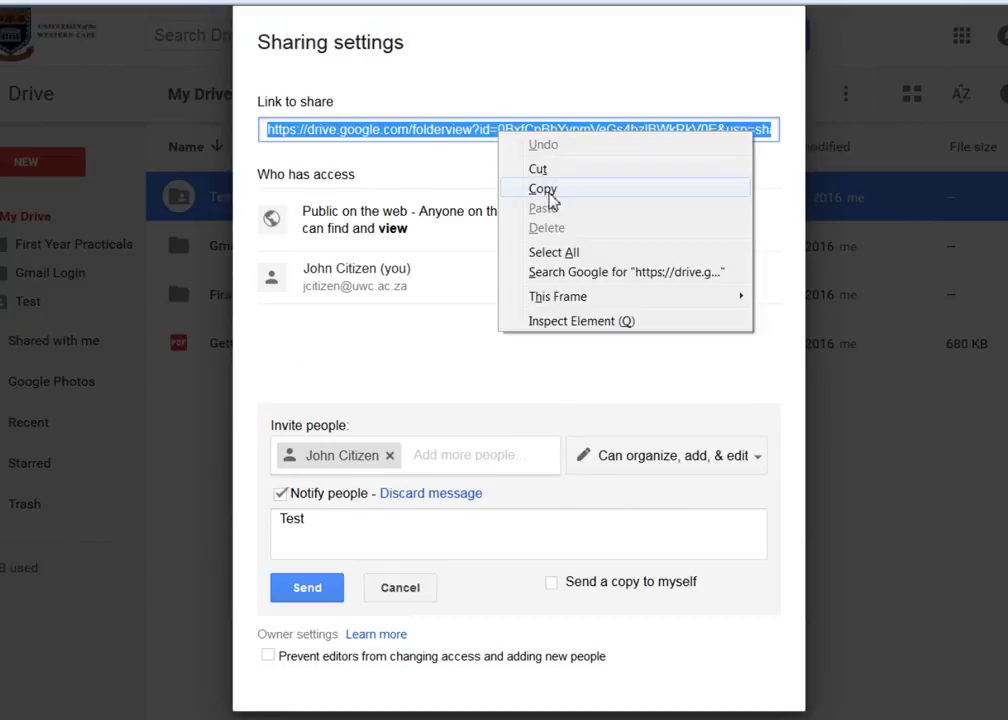
click(471, 163)
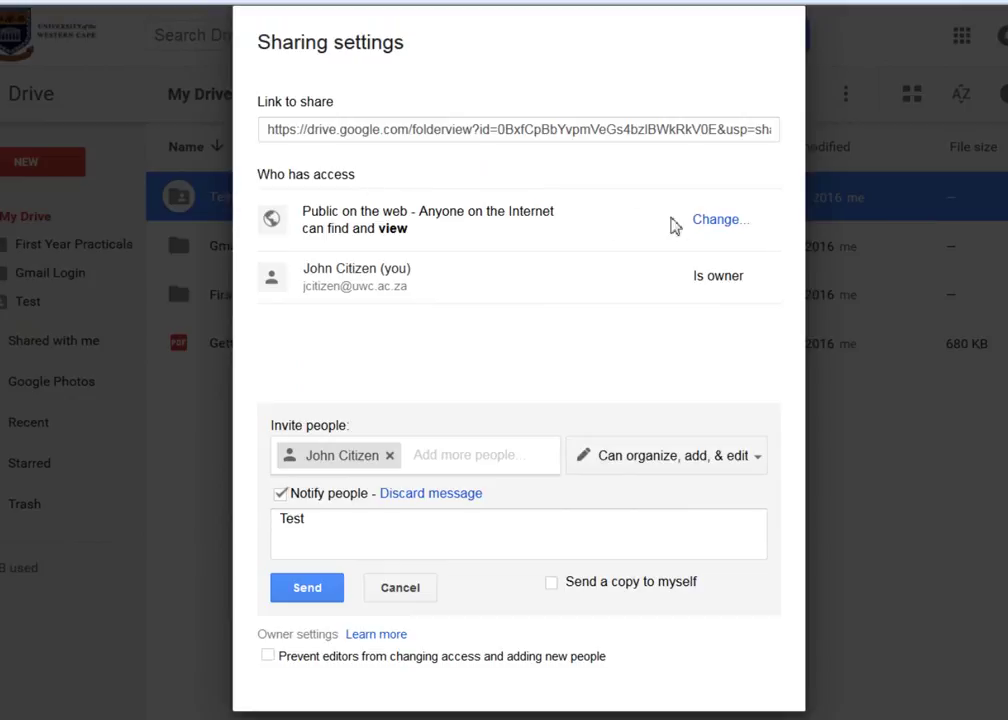
click(722, 233)
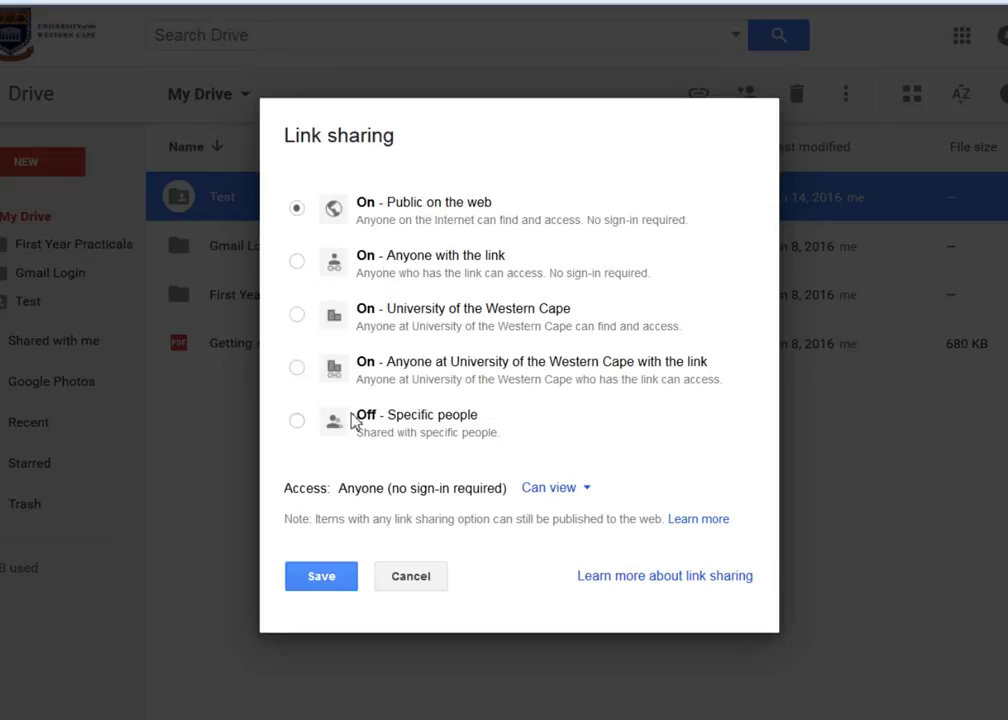
click(297, 421)
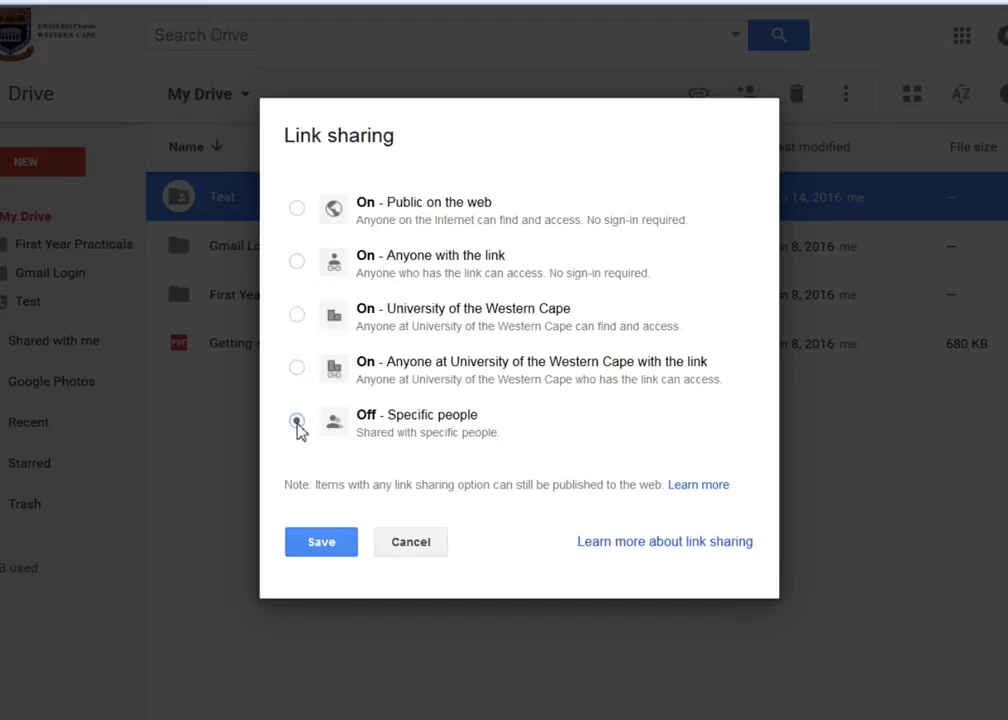
click(322, 542)
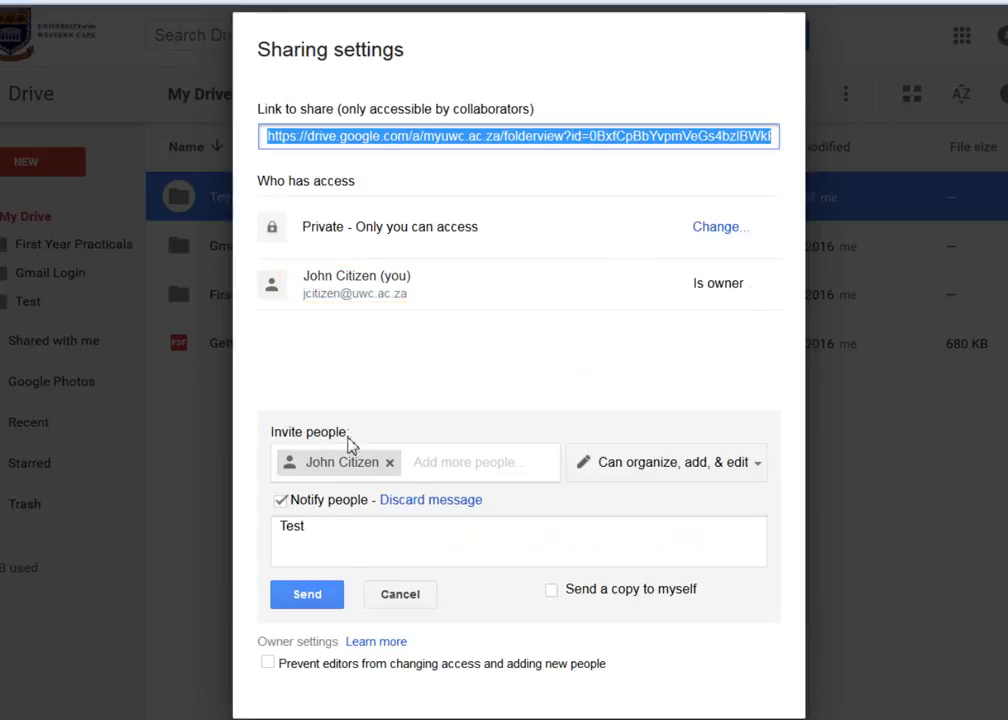
Step: Send the invitation with a copy to myself, leaving editors able to change access
click(420, 462)
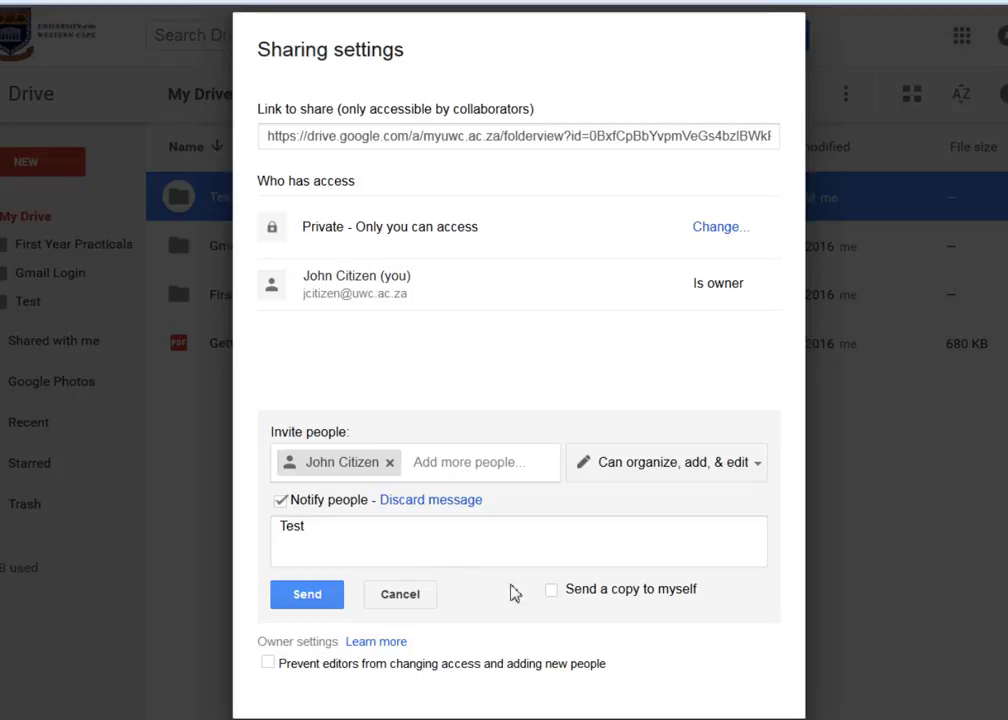
click(550, 589)
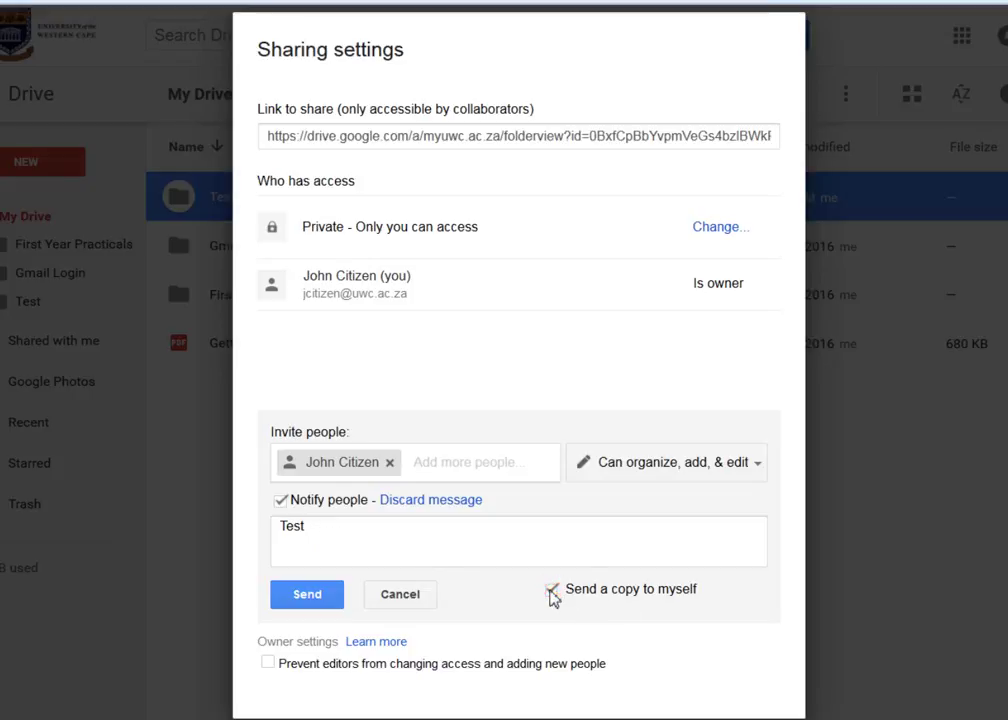
click(270, 665)
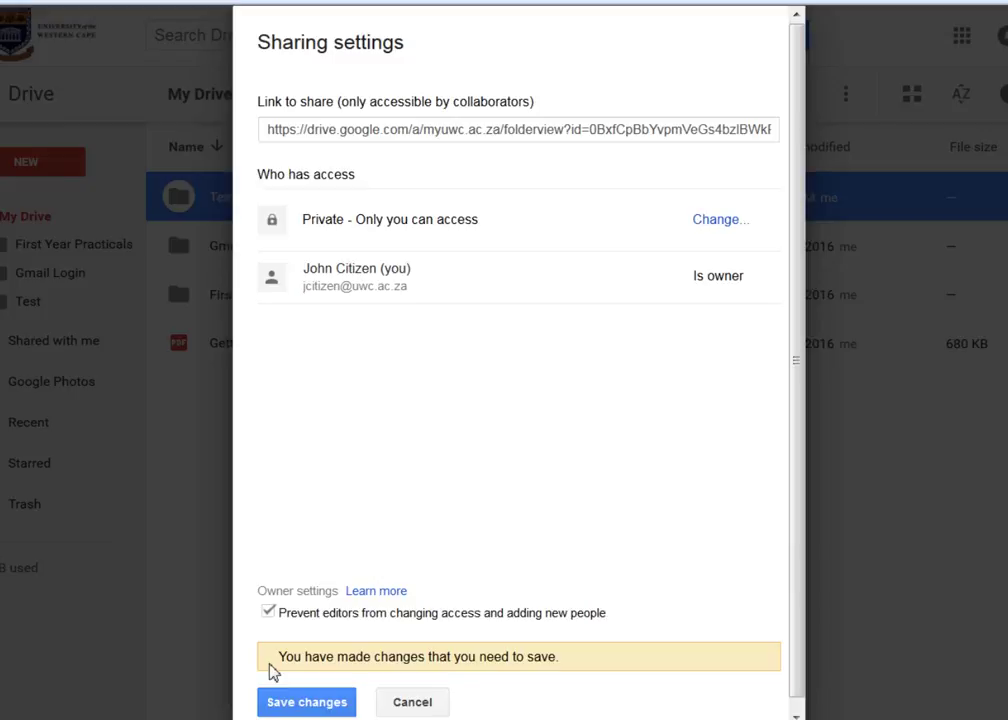
click(270, 613)
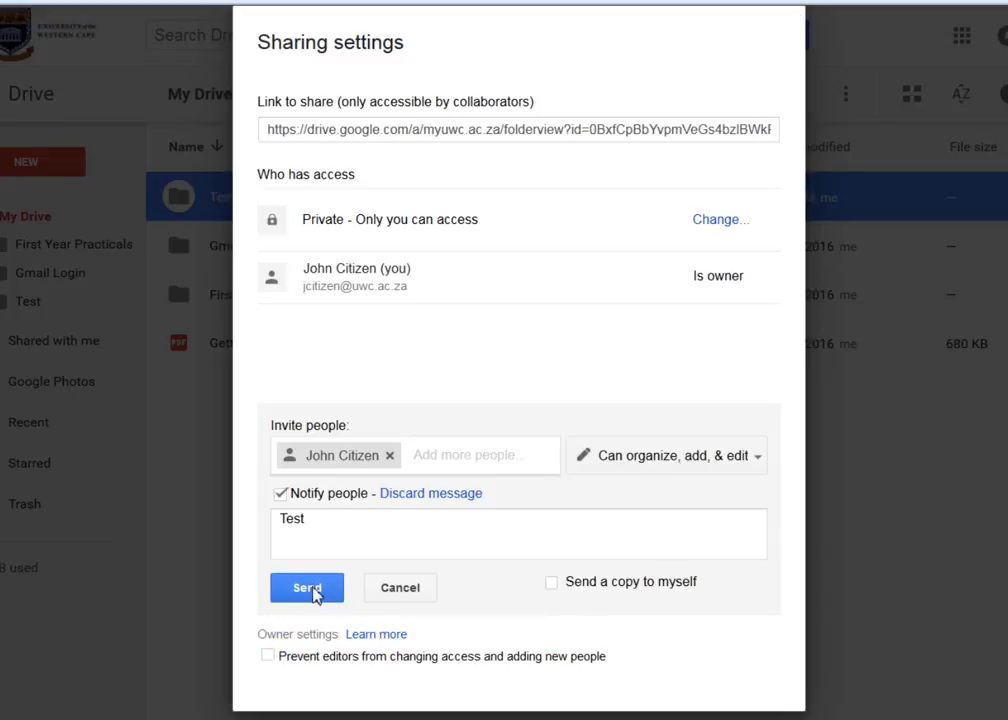
click(312, 589)
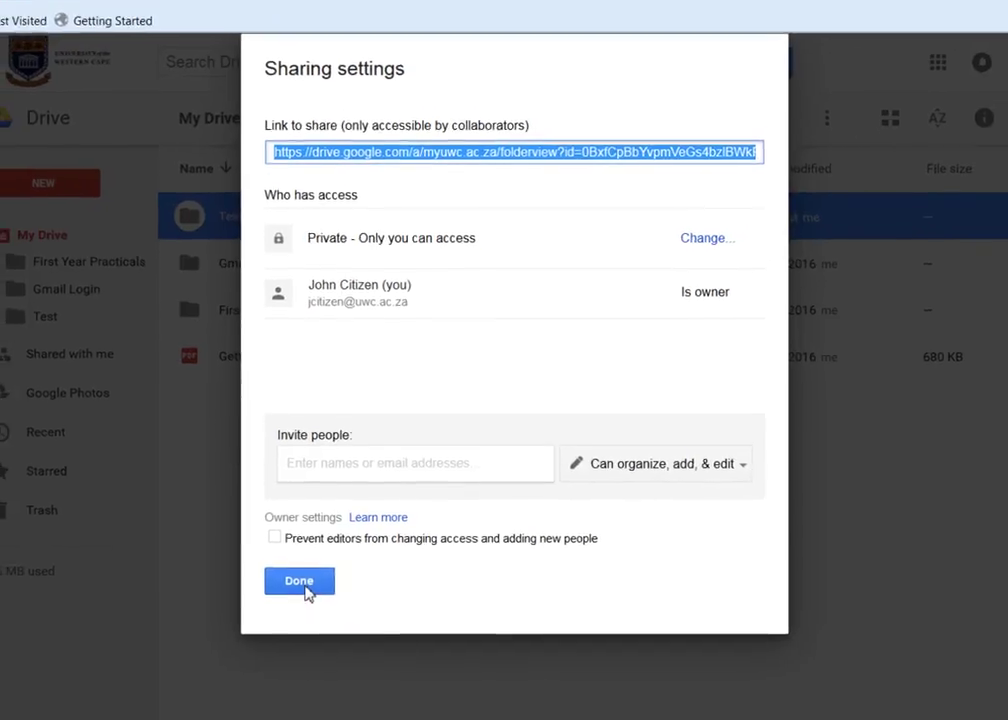
click(303, 586)
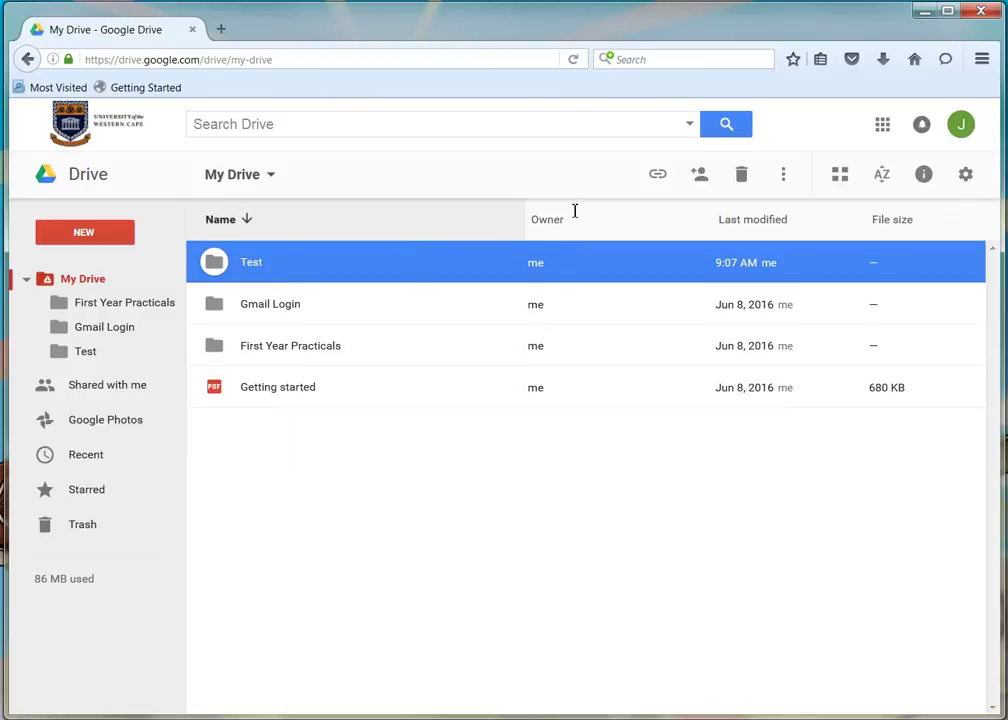
Step: Open Gmail in a new tab from the Google apps grid
click(884, 127)
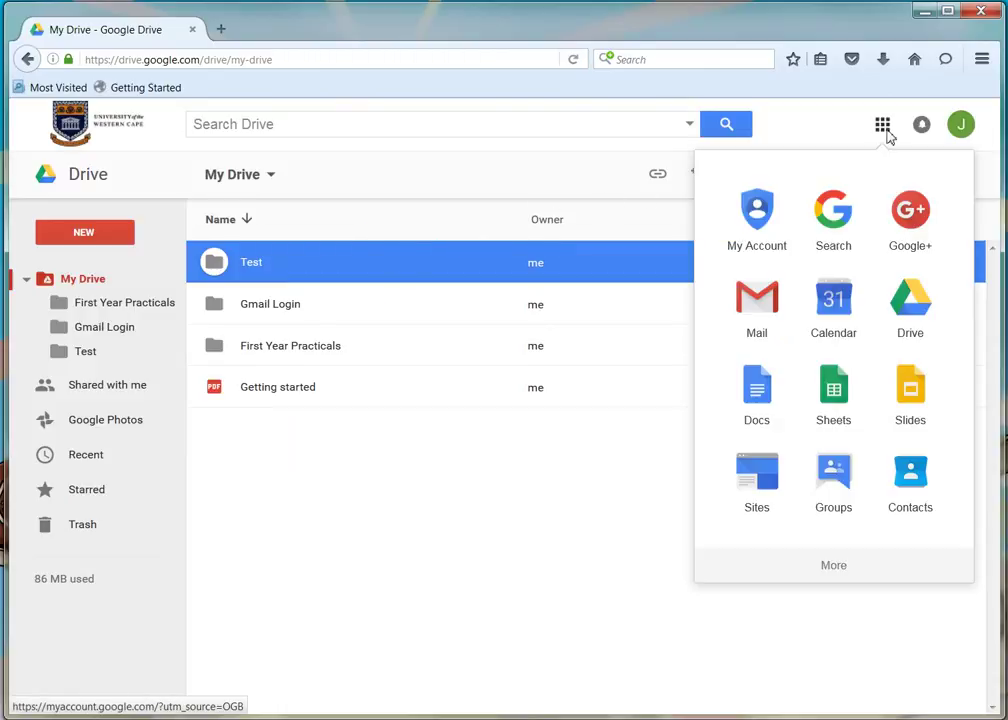
click(754, 326)
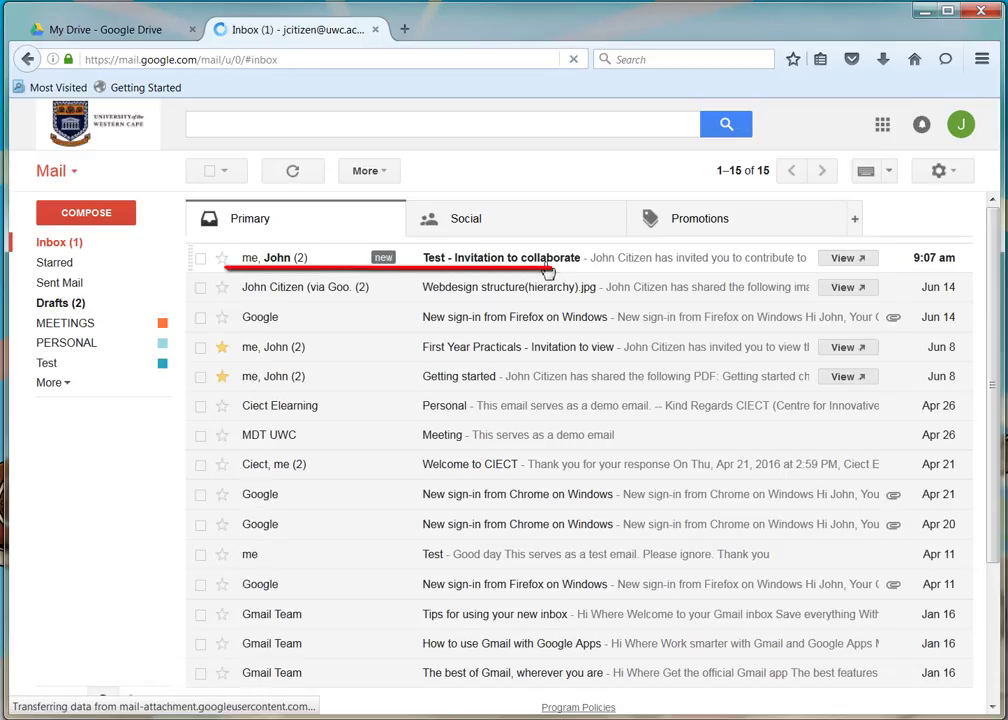
Step: Open the 'Test - Invitation to collaborate' email and follow its Open link to the folder
click(547, 268)
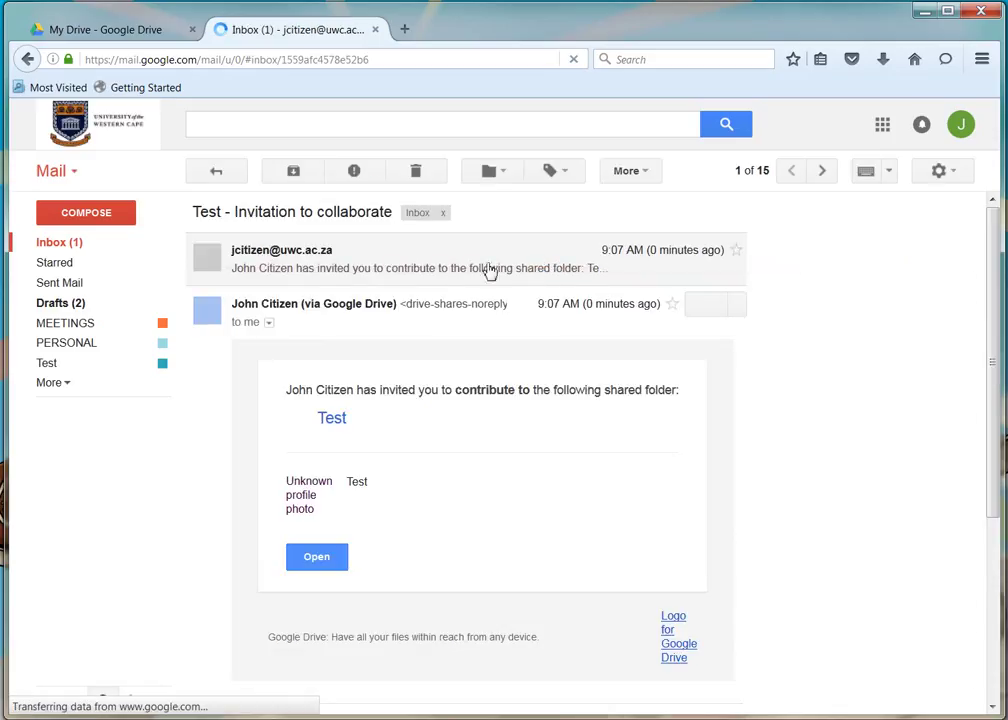
click(316, 566)
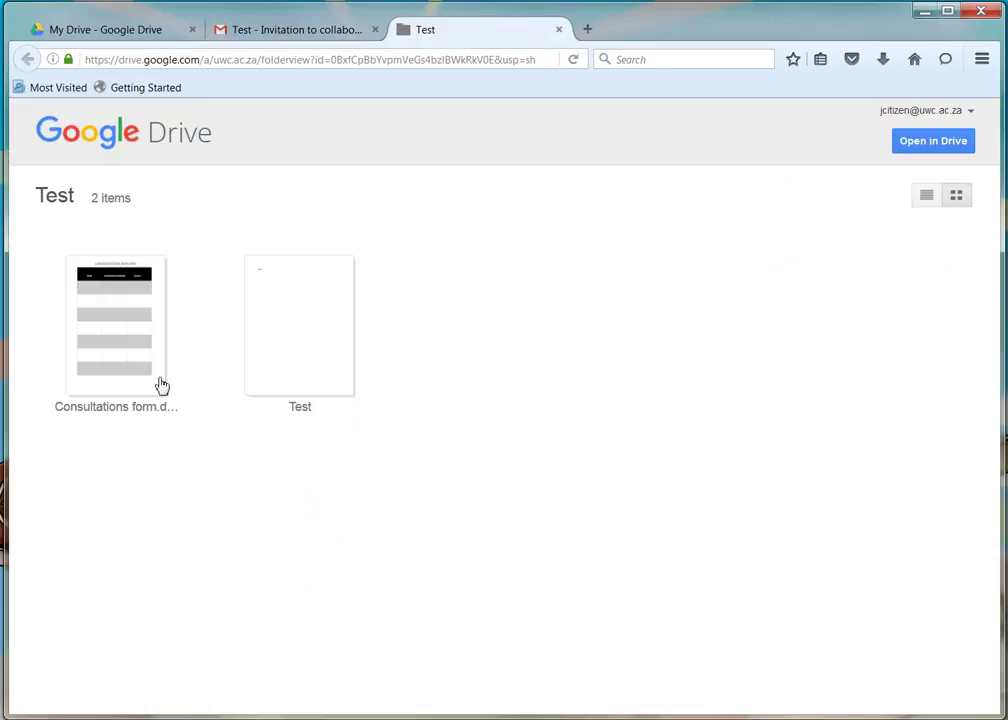